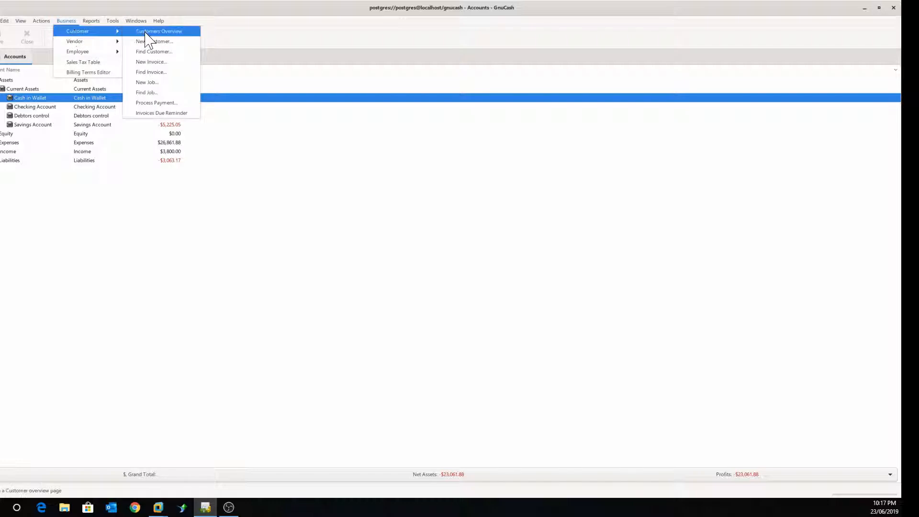
# Step: Open the Customers overview listing the four existing customers
pyautogui.click(148, 38)
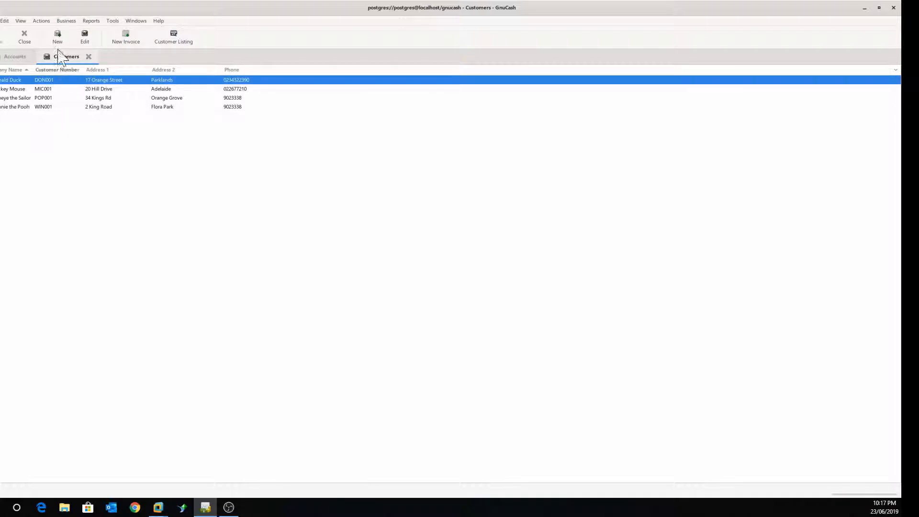
pyautogui.click(65, 21)
# Step: Open a new customer form and enter the customer number and company name
pyautogui.moveTo(72, 31)
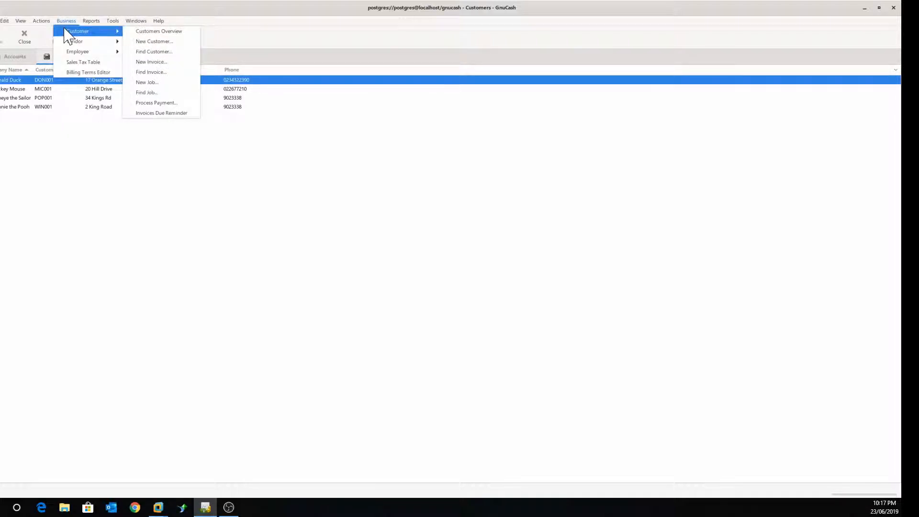
pyautogui.click(151, 42)
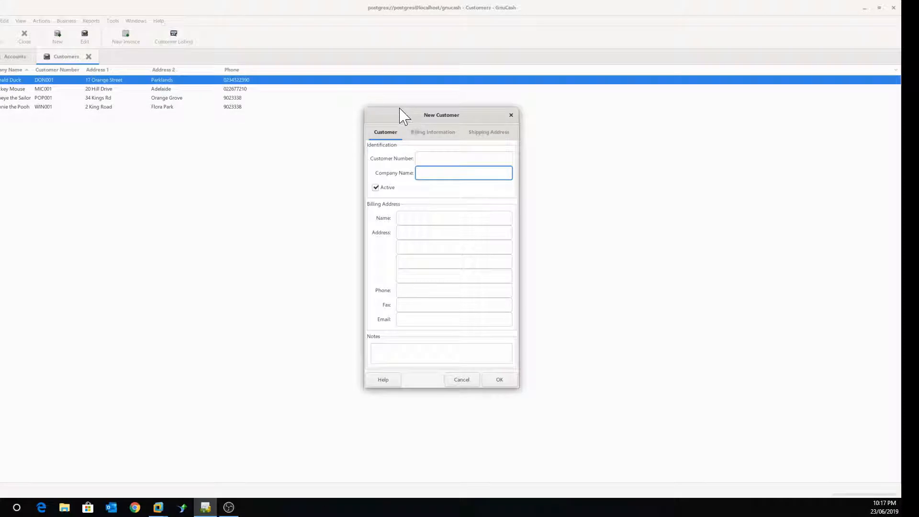
pyautogui.moveTo(400, 113); pyautogui.dragTo(157, 121)
pyautogui.click(210, 167)
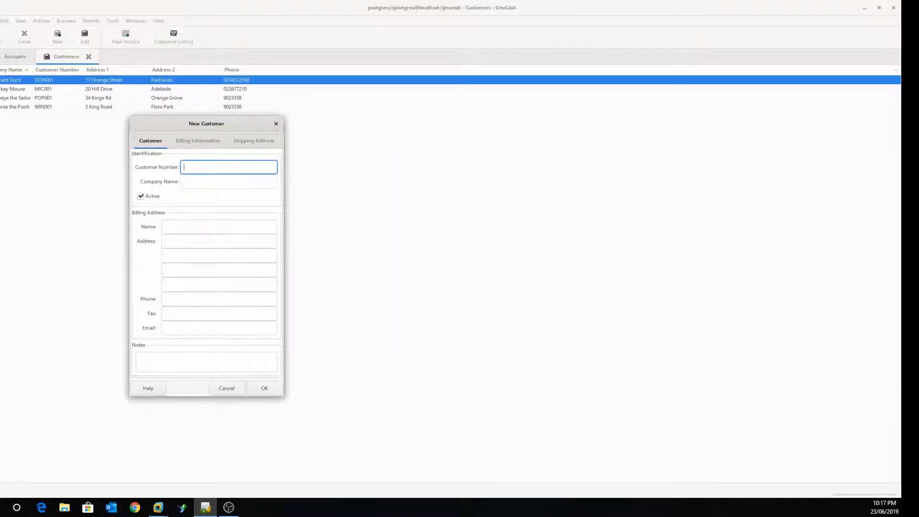
pyautogui.click(210, 181)
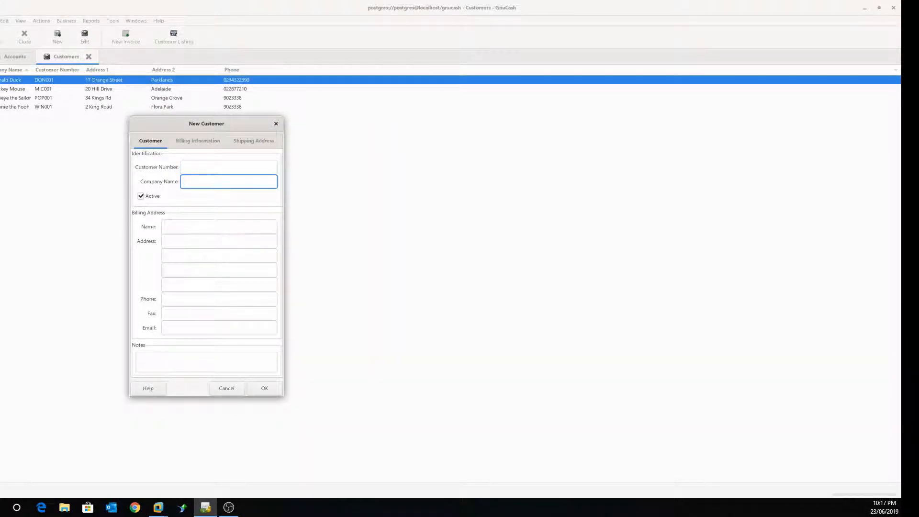
pyautogui.click(210, 167)
pyautogui.write('JOH0')
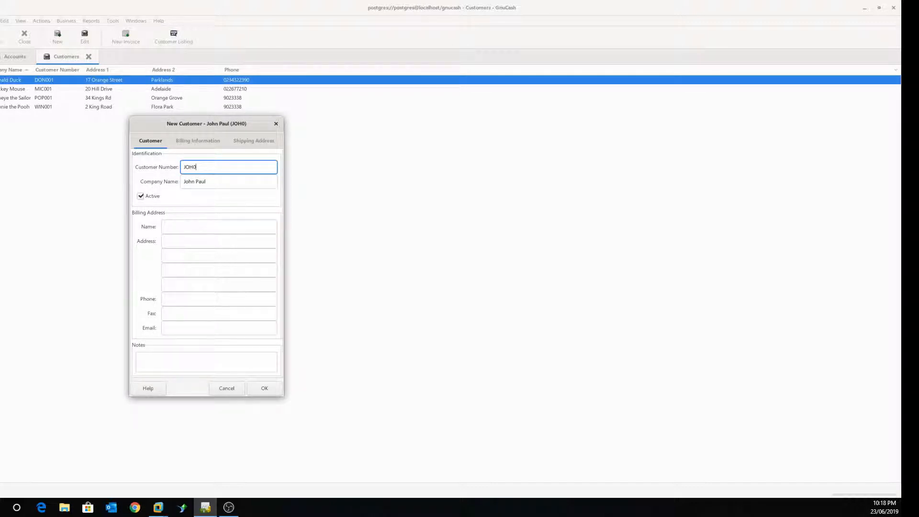
pyautogui.write('01')
# Step: Fill in the billing contact details, including the customer's e-mail address
pyautogui.press('Tab')
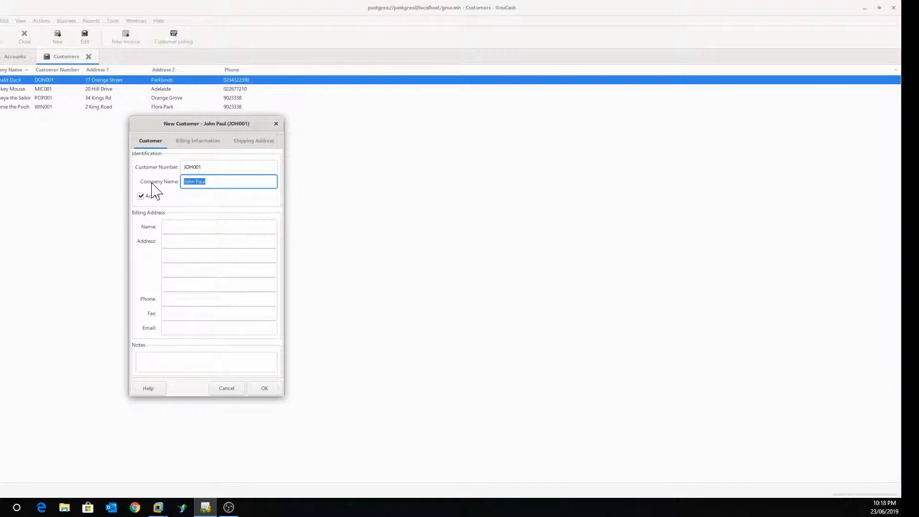
pyautogui.press('Tab')
pyautogui.press('Tab')
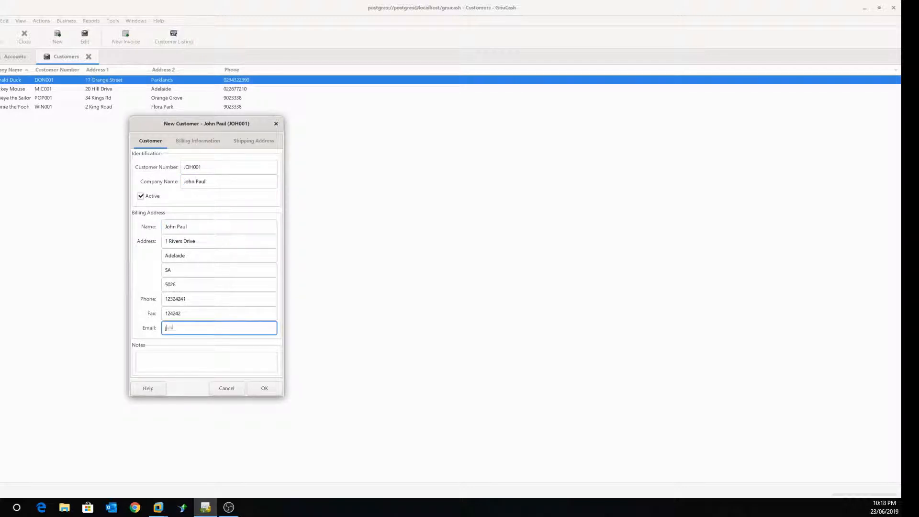
pyautogui.write('@paul.com')
pyautogui.click(193, 143)
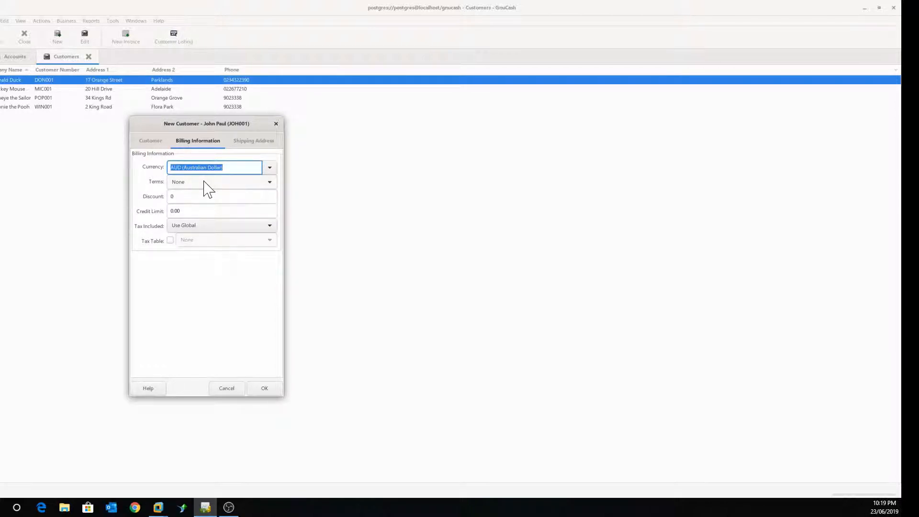
# Step: Set 15D payment terms, fill in the shipping name and e-mail, and save the customer
pyautogui.click(272, 187)
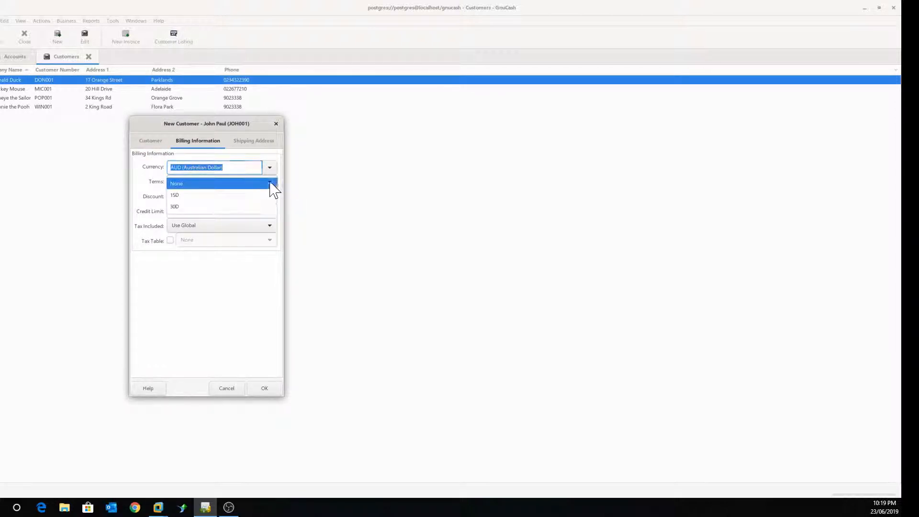
pyautogui.click(181, 197)
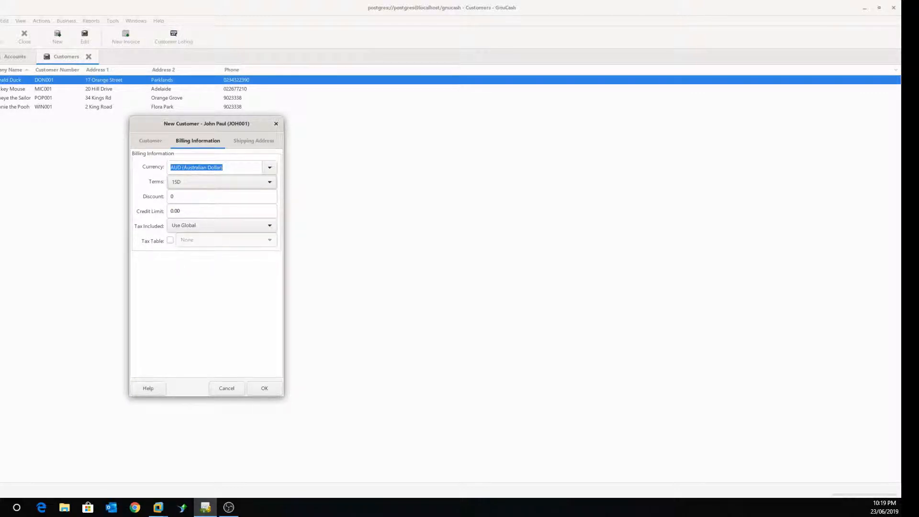
pyautogui.click(253, 141)
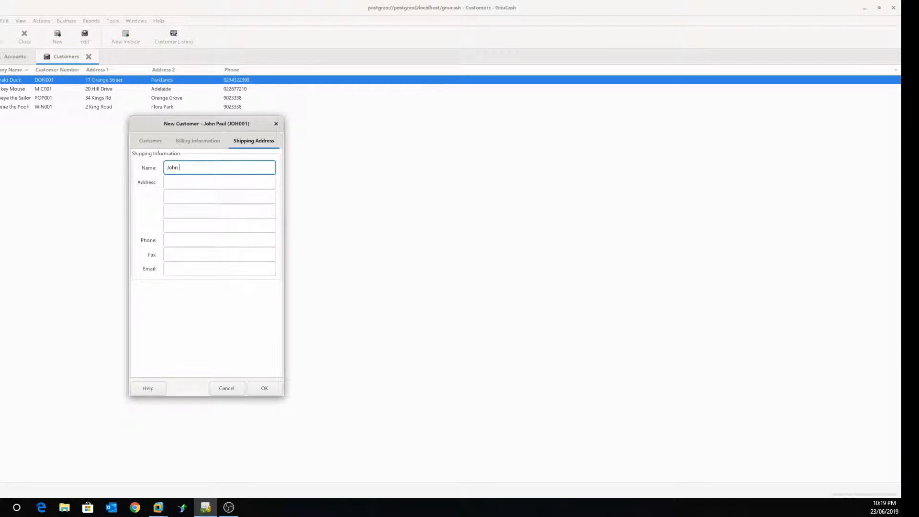
pyautogui.press('Tab')
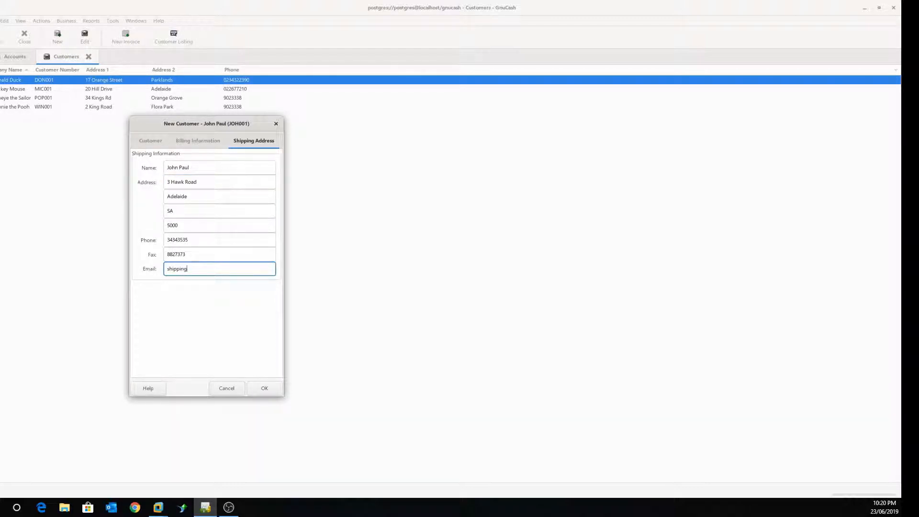
pyautogui.write('@paul.com')
pyautogui.click(265, 390)
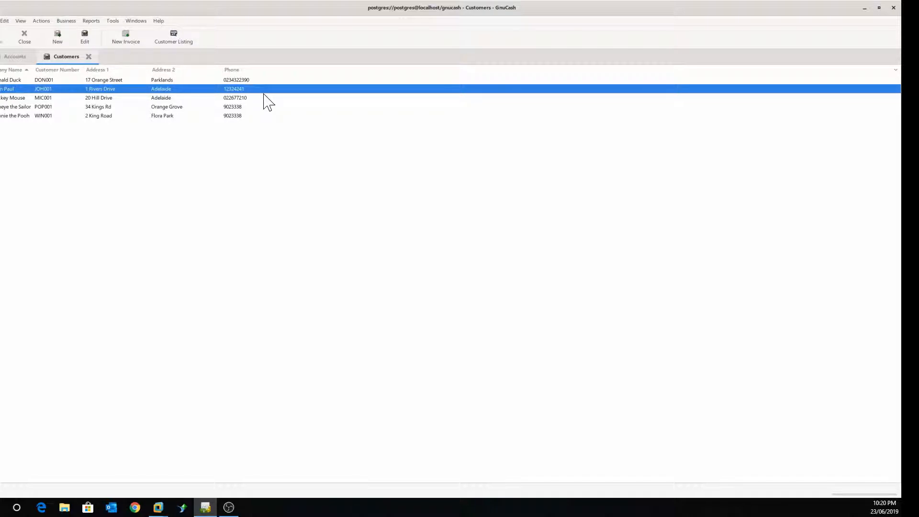
# Step: Open a blank New Invoice dialog through Business > Customer > New Invoice
pyautogui.rightClick(116, 92)
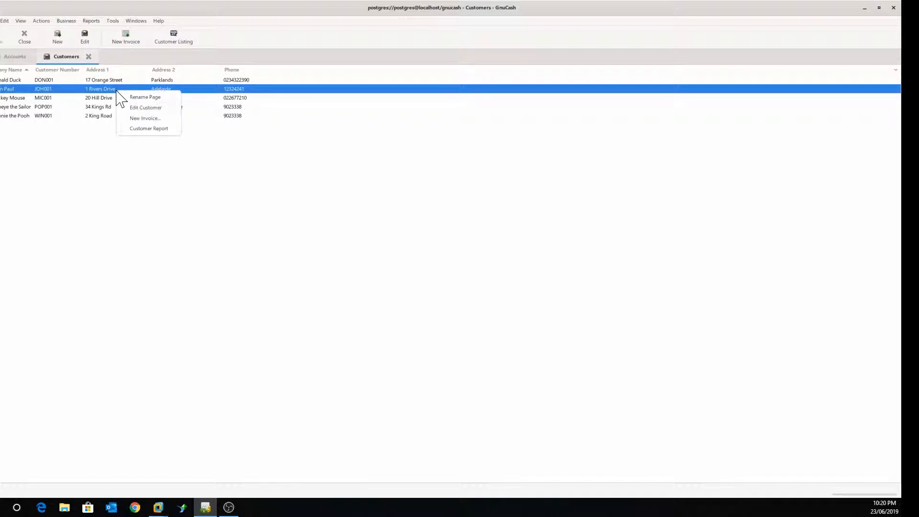
pyautogui.rightClick(74, 91)
pyautogui.rightClick(74, 91)
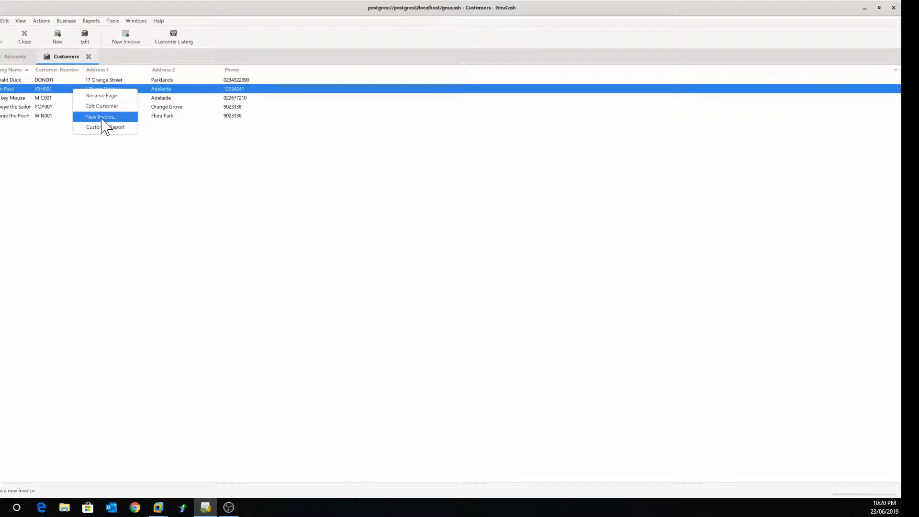
pyautogui.click(66, 20)
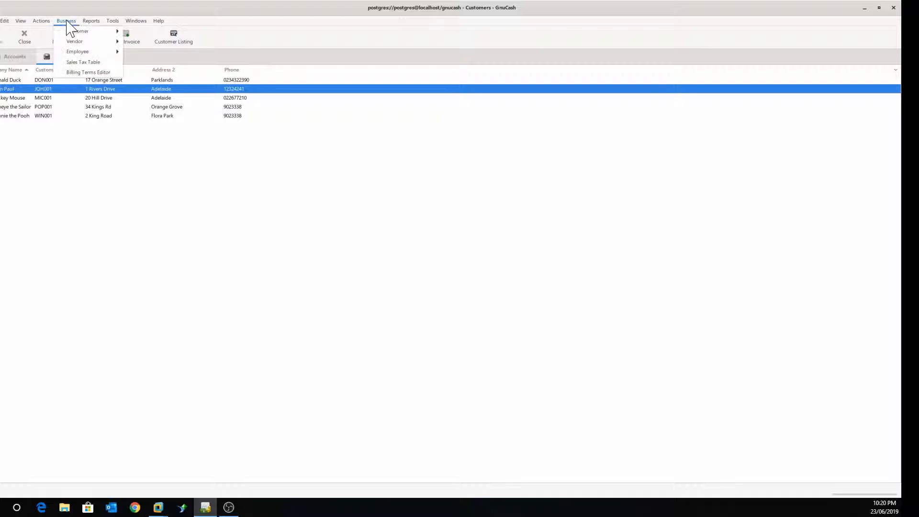
pyautogui.moveTo(75, 31)
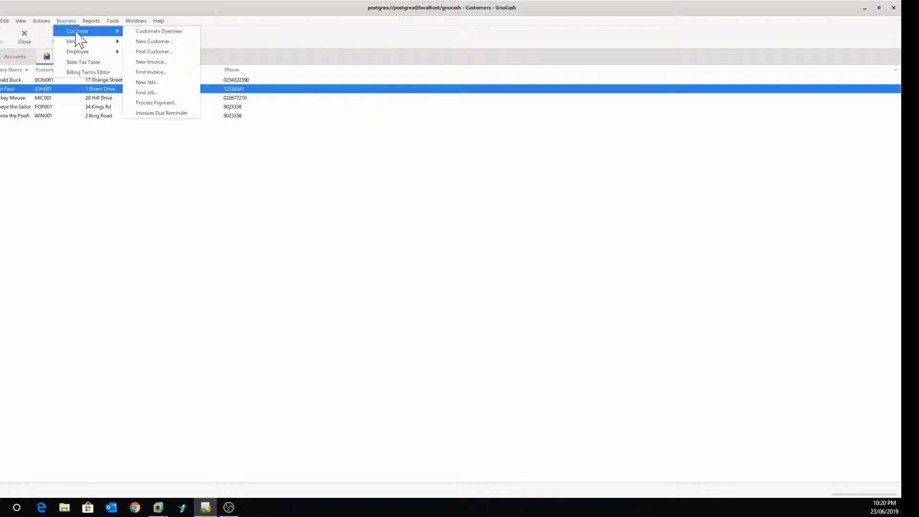
pyautogui.click(161, 69)
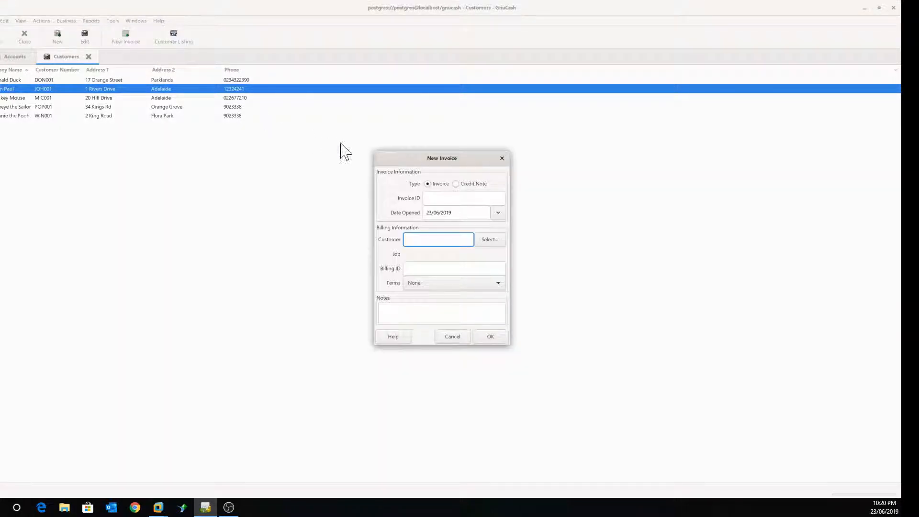
# Step: Create invoice INV0004 billed to the new customer, selected through Find Customer
pyautogui.moveTo(407, 160); pyautogui.dragTo(135, 143)
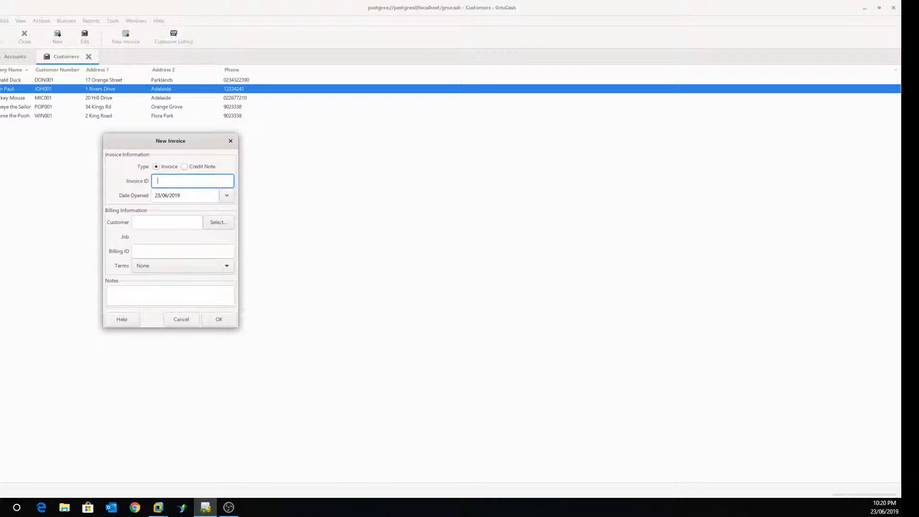
pyautogui.write('INV0004')
pyautogui.click(213, 223)
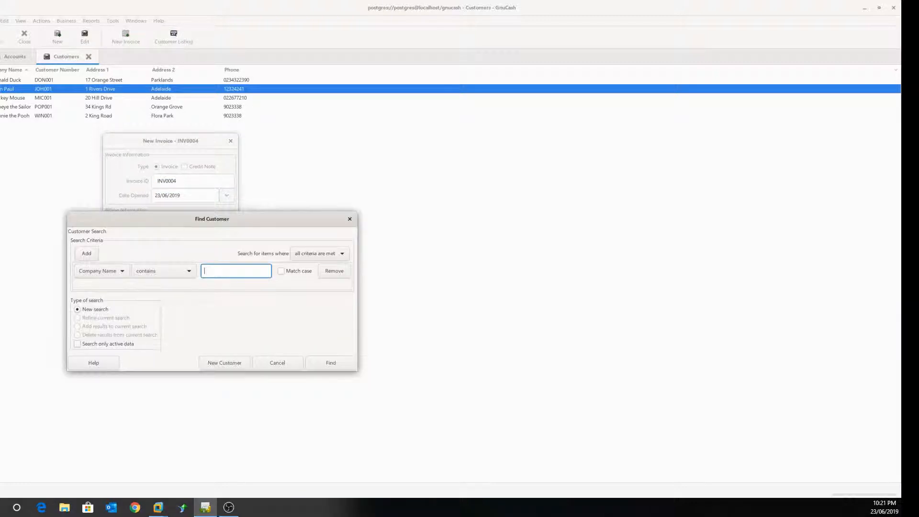
pyautogui.write('joh')
pyautogui.click(329, 364)
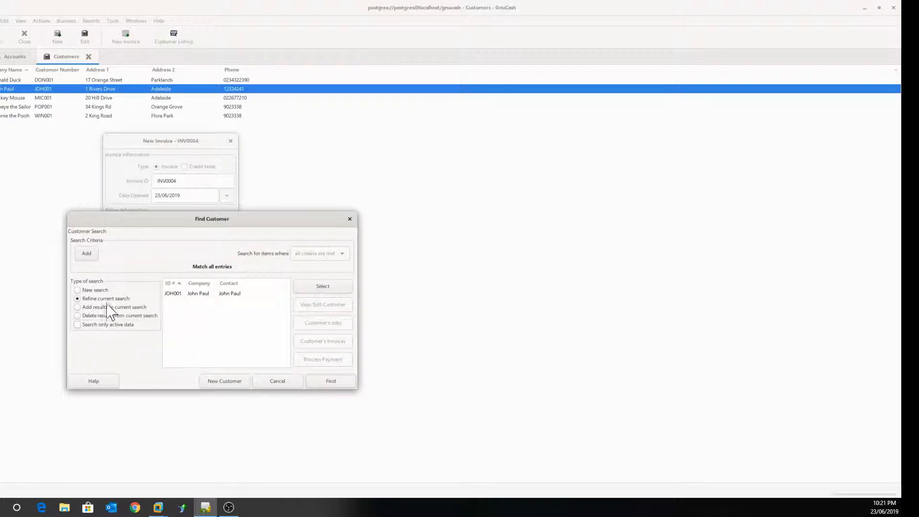
pyautogui.click(197, 294)
pyautogui.click(322, 287)
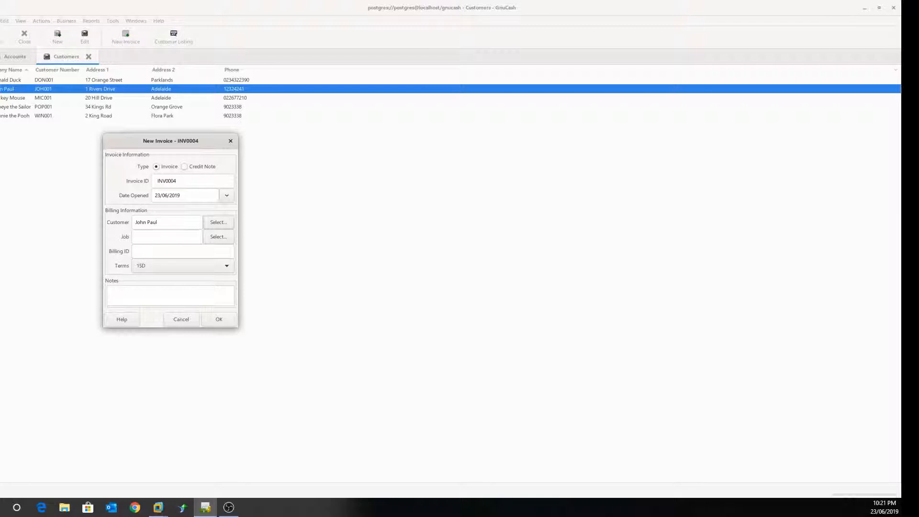
pyautogui.click(221, 321)
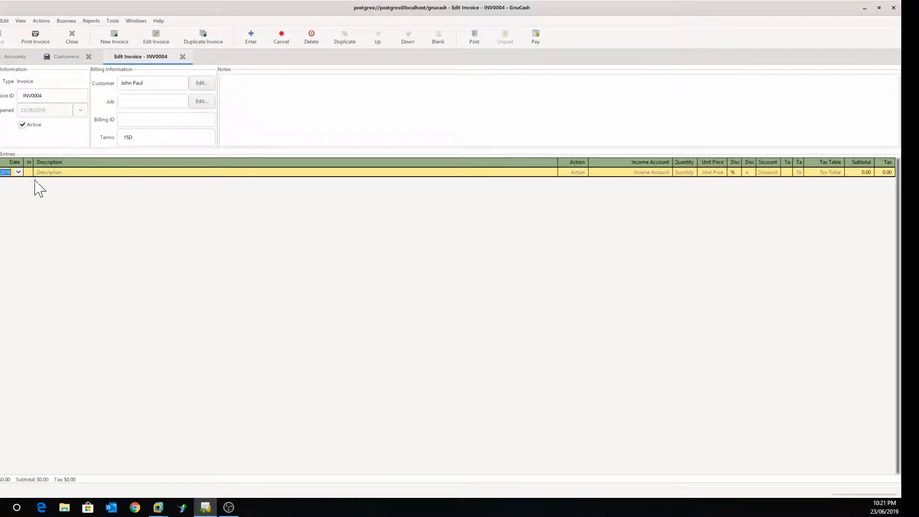
# Step: Describe the invoice line as the warehouse job and set its action to Material
pyautogui.press('Tab')
pyautogui.press('Tab')
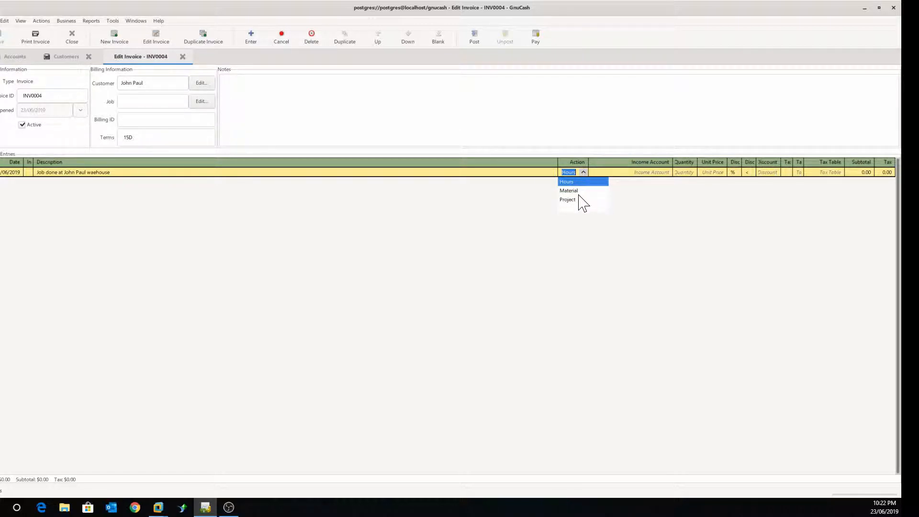
pyautogui.click(576, 193)
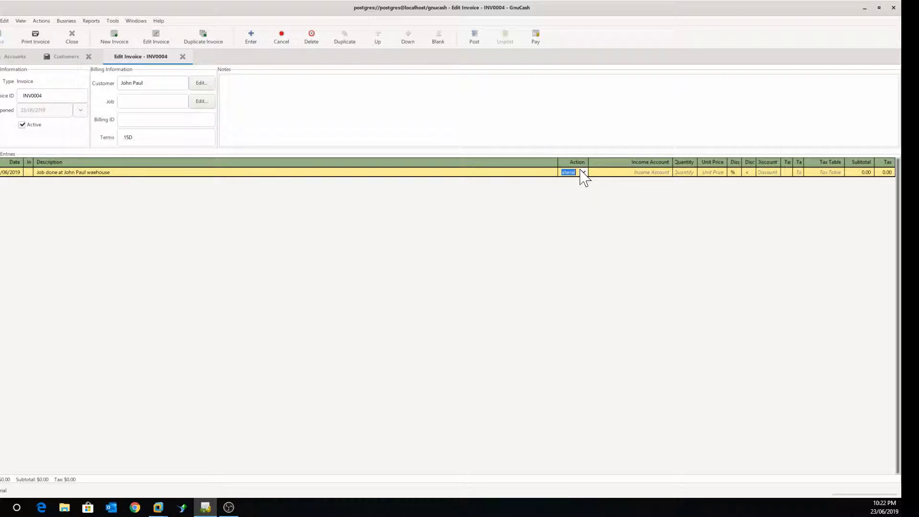
# Step: Charge the line to Income:Other Income at 12 × 2,000.00 and commit it
pyautogui.press('Tab')
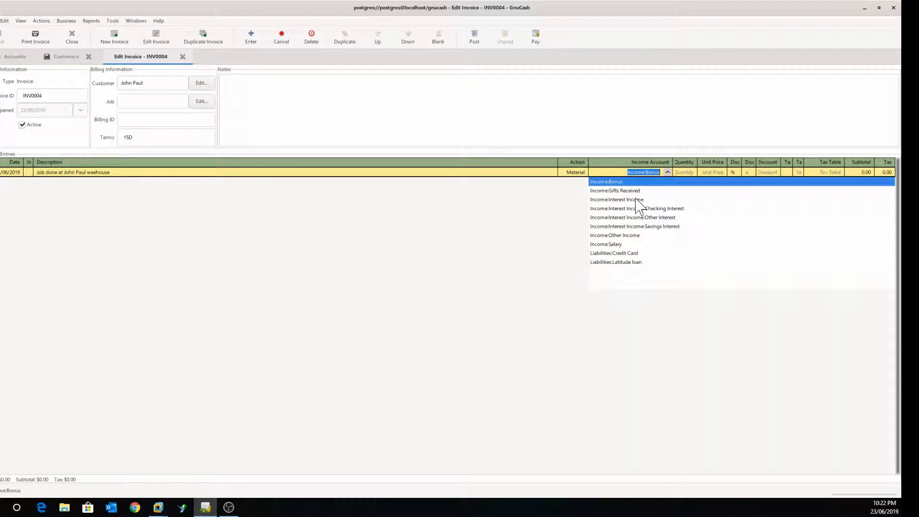
pyautogui.click(621, 236)
pyautogui.press('Tab')
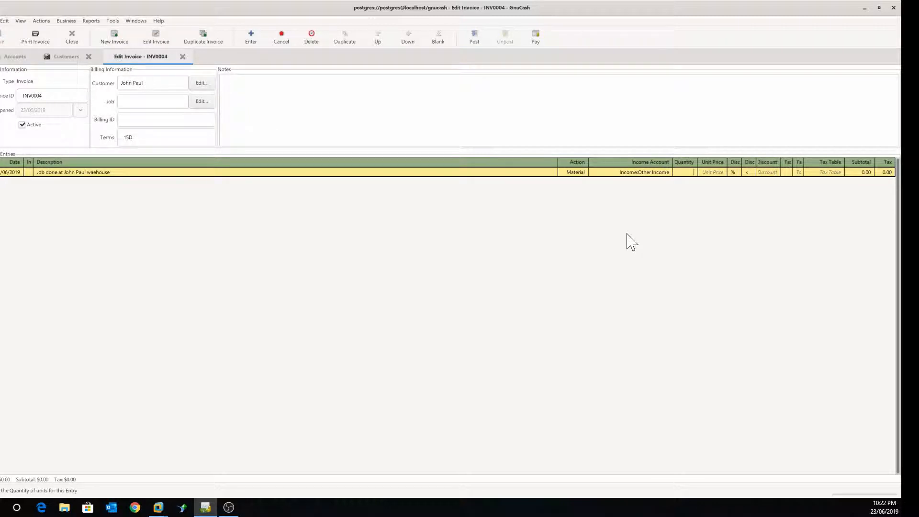
pyautogui.write('12')
pyautogui.press('Tab')
pyautogui.write('2000')
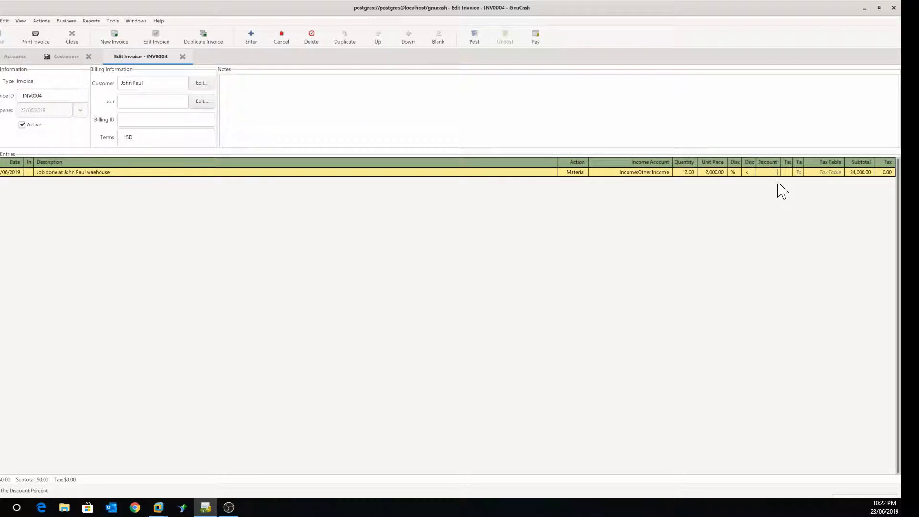
pyautogui.press('Return')
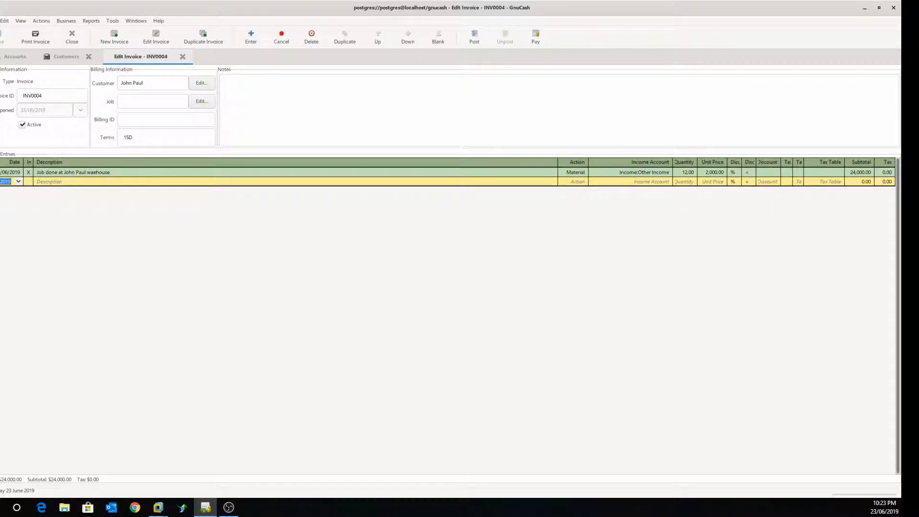
# Step: Post INV0004 to Assets:Current Assets:Debtors with post date 23/06/2019
pyautogui.click(474, 36)
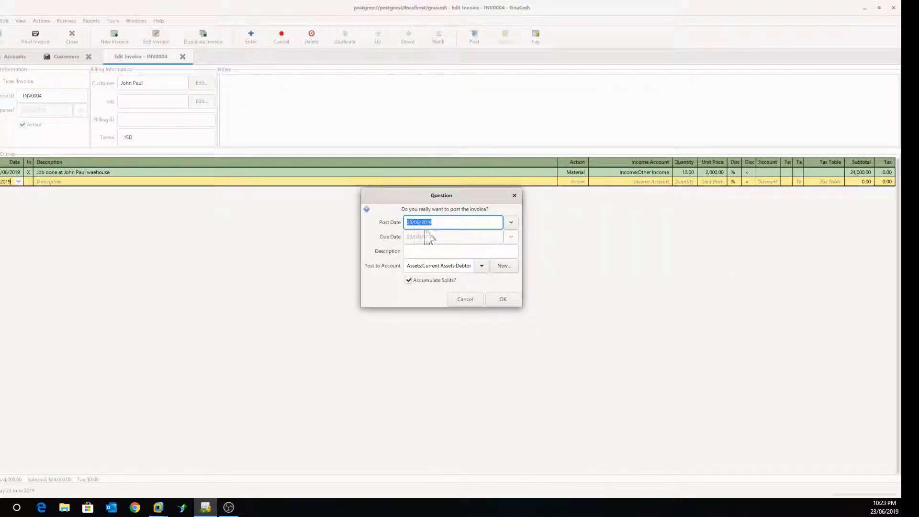
pyautogui.press('Return')
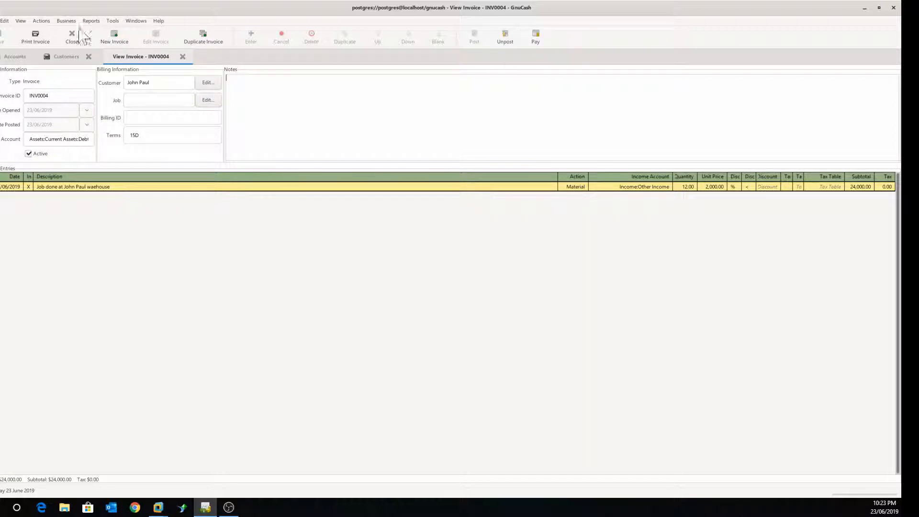
pyautogui.click(65, 21)
# Step: Pay INV0004's 24,000.00 into Assets:Current Assets:Savings Account
pyautogui.moveTo(68, 34)
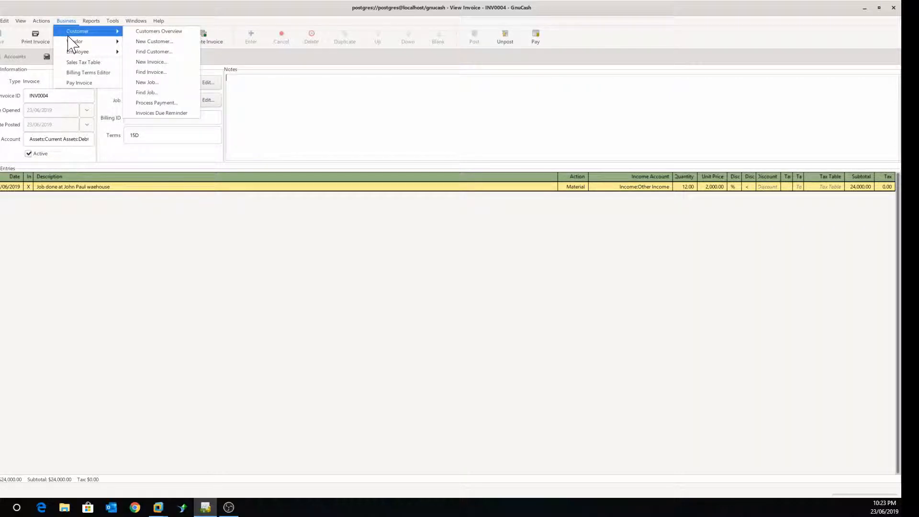
pyautogui.click(354, 93)
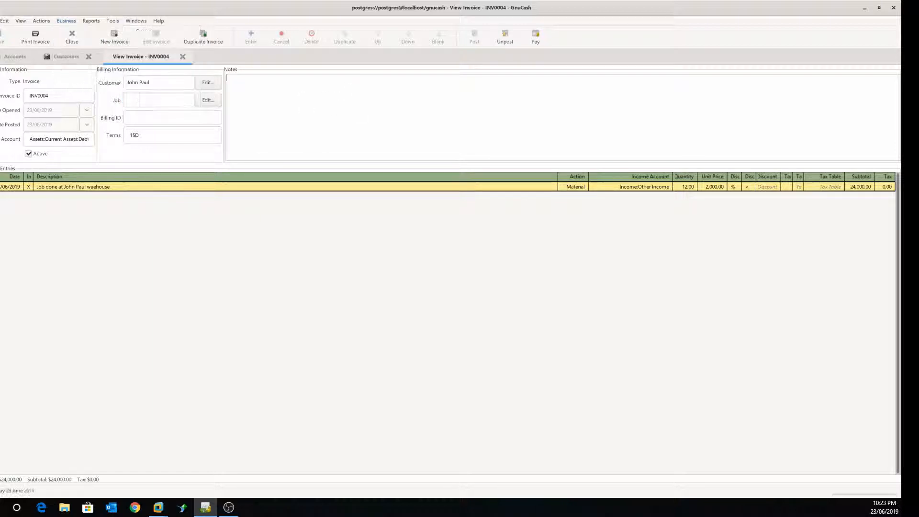
pyautogui.click(539, 38)
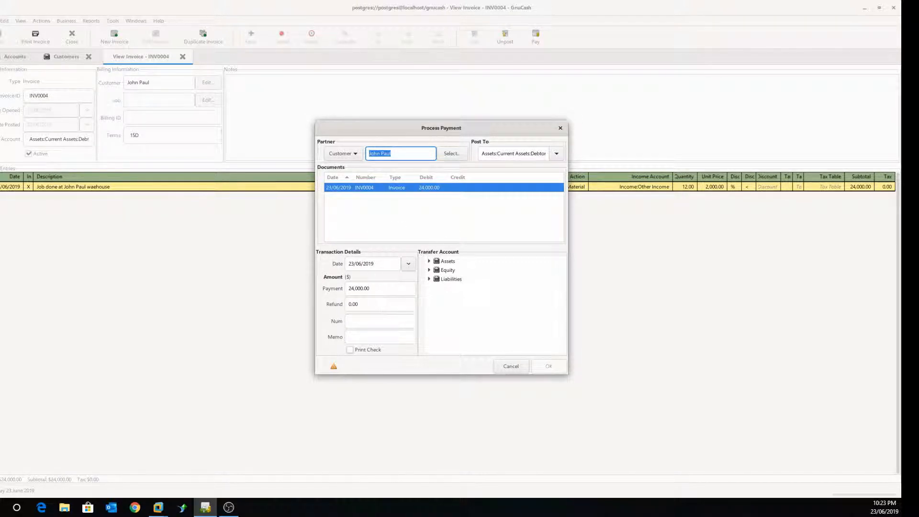
pyautogui.moveTo(380, 129); pyautogui.dragTo(286, 101)
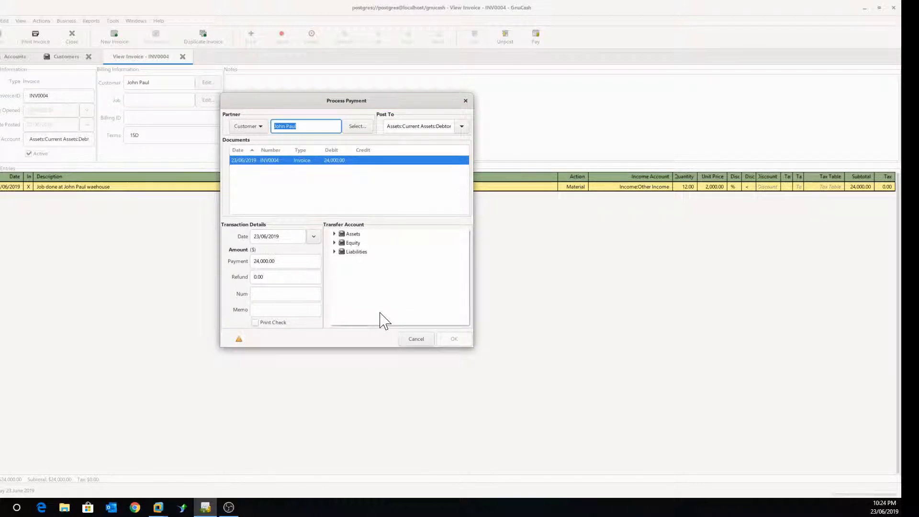
pyautogui.click(334, 234)
pyautogui.click(341, 243)
pyautogui.click(380, 270)
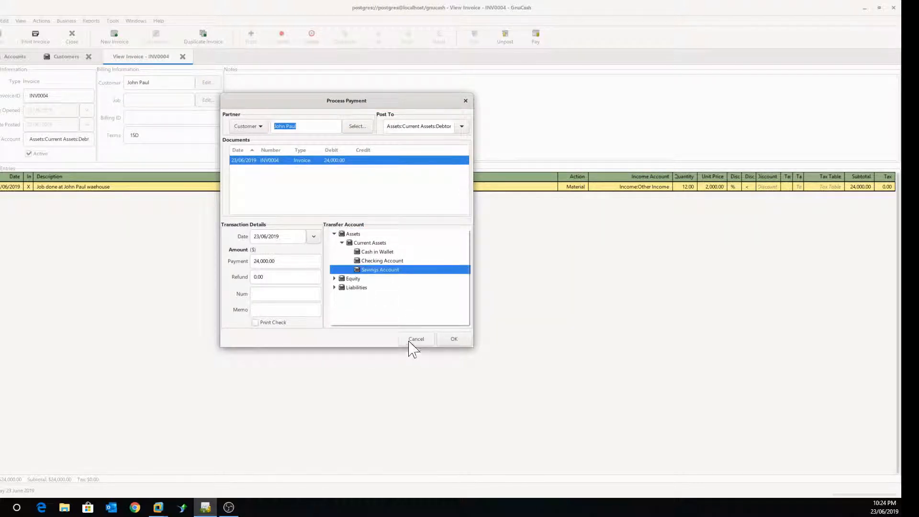
pyautogui.click(455, 341)
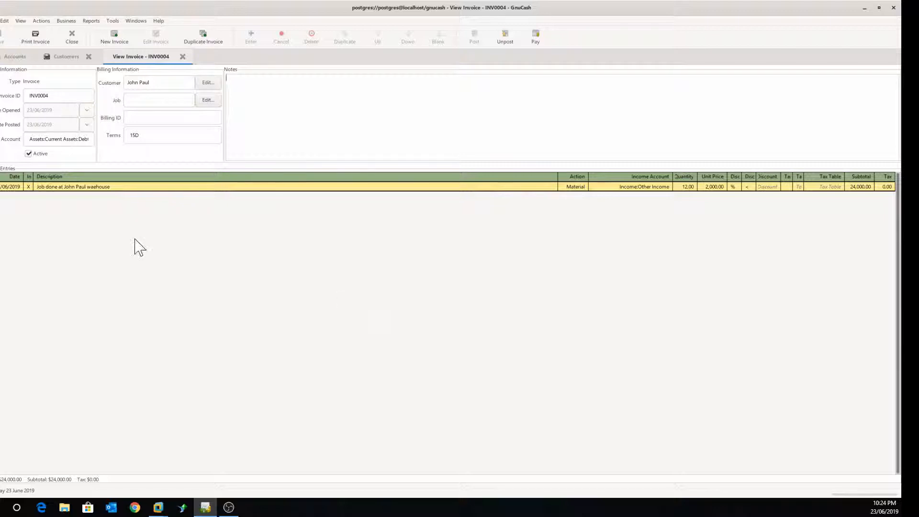
# Step: Close both tabs and open the Savings Account register showing the 24,000.00 deposit
pyautogui.click(183, 57)
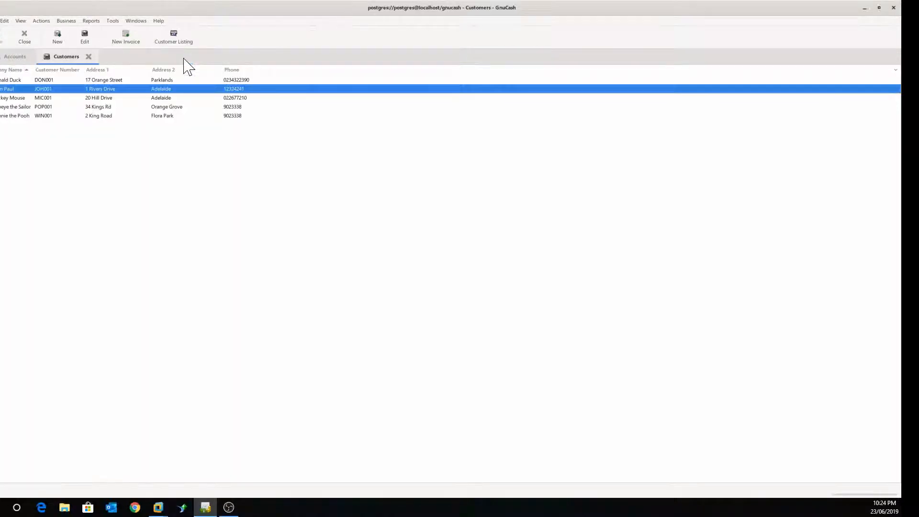
pyautogui.click(89, 56)
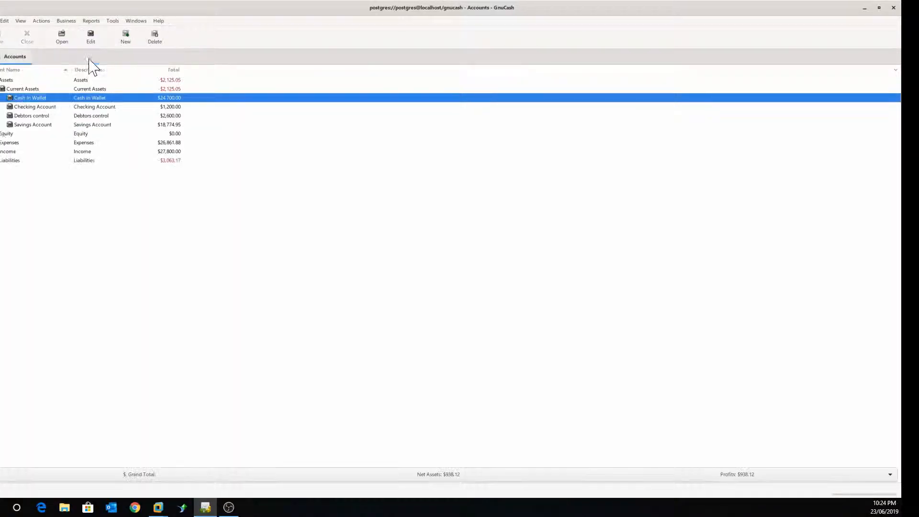
pyautogui.click(31, 127)
pyautogui.rightClick(32, 127)
pyautogui.hotkey('ctrl', 'o')
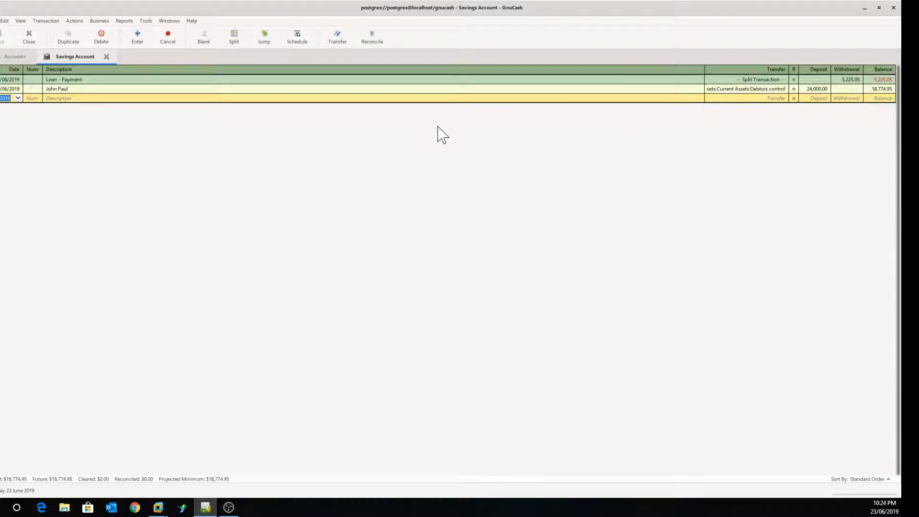
# Step: Close the Savings Account register and open the Find Invoice search
pyautogui.click(106, 56)
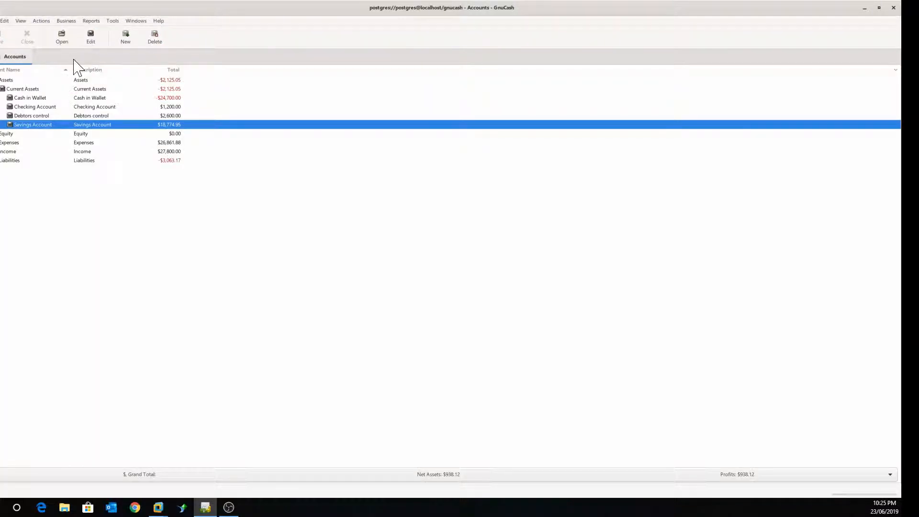
pyautogui.click(69, 21)
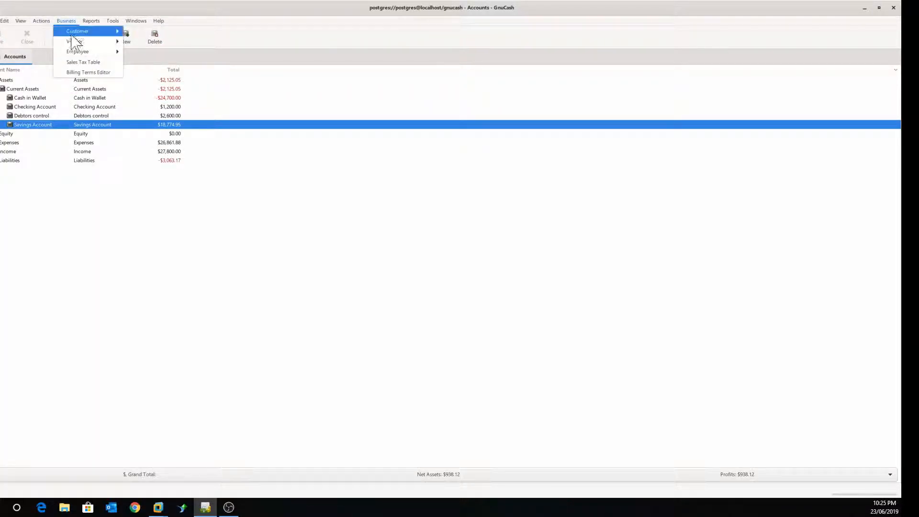
pyautogui.moveTo(77, 32)
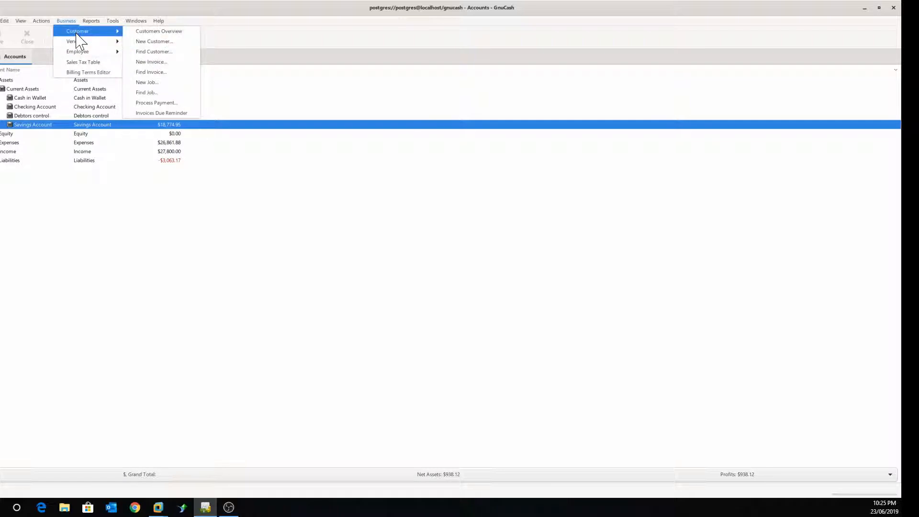
pyautogui.click(158, 76)
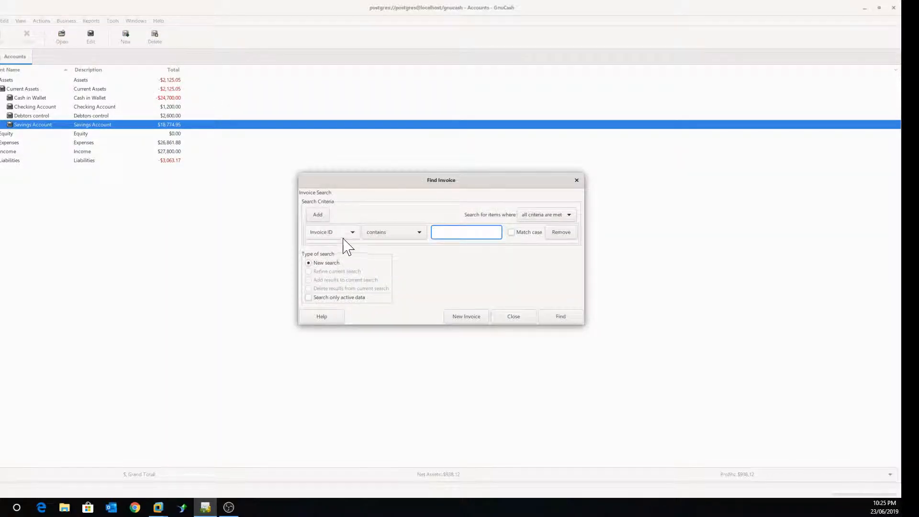
# Step: Search invoices by Company Name and open INV0004 from the results
pyautogui.click(353, 233)
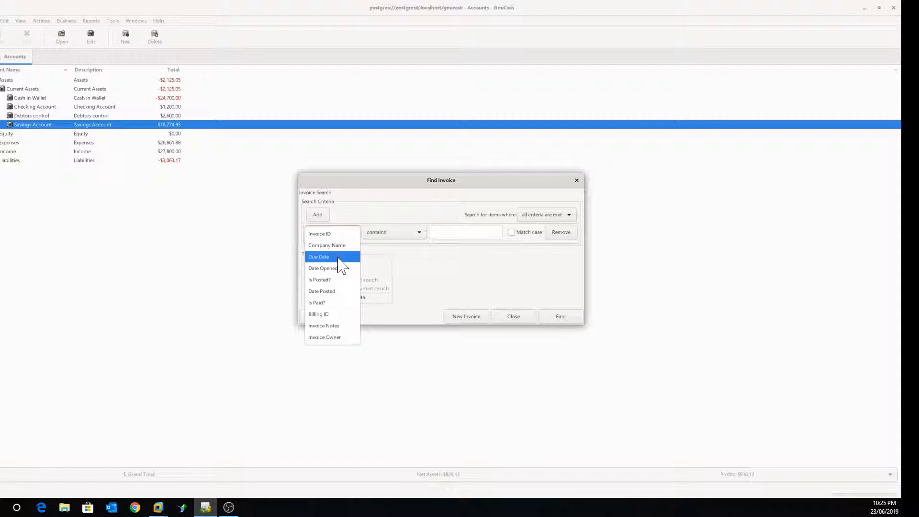
pyautogui.click(339, 246)
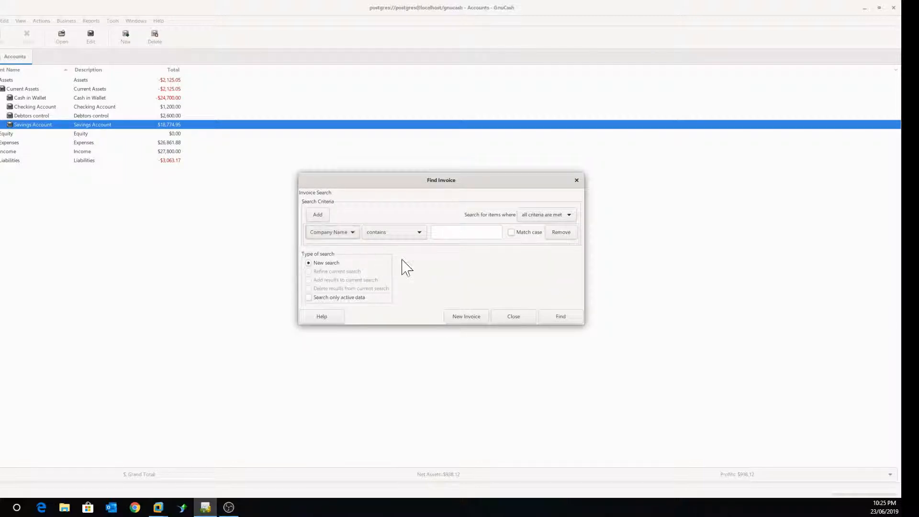
pyautogui.click(459, 232)
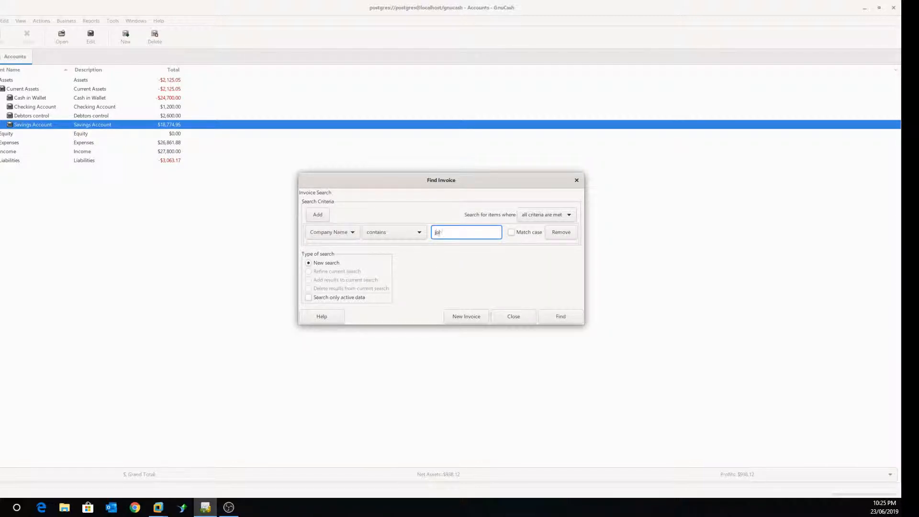
pyautogui.write('joh')
pyautogui.press('Return')
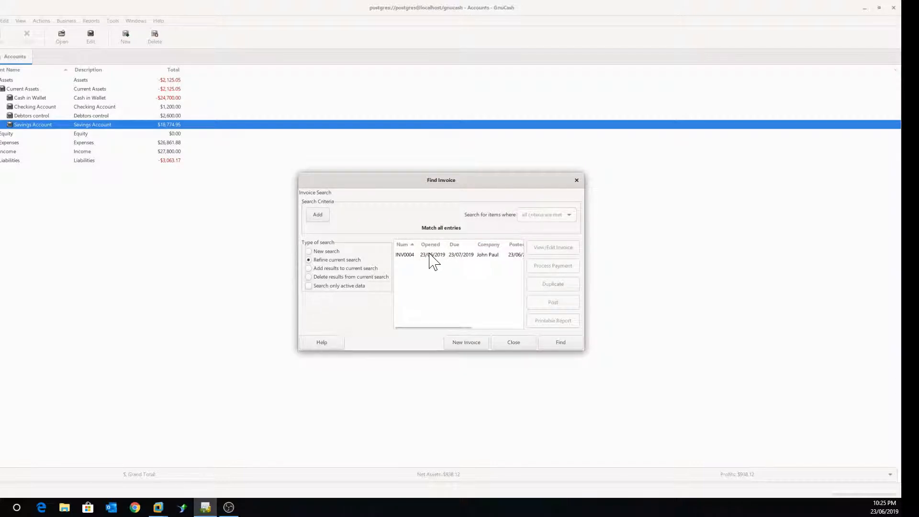
pyautogui.click(430, 255)
pyautogui.doubleClick(430, 255)
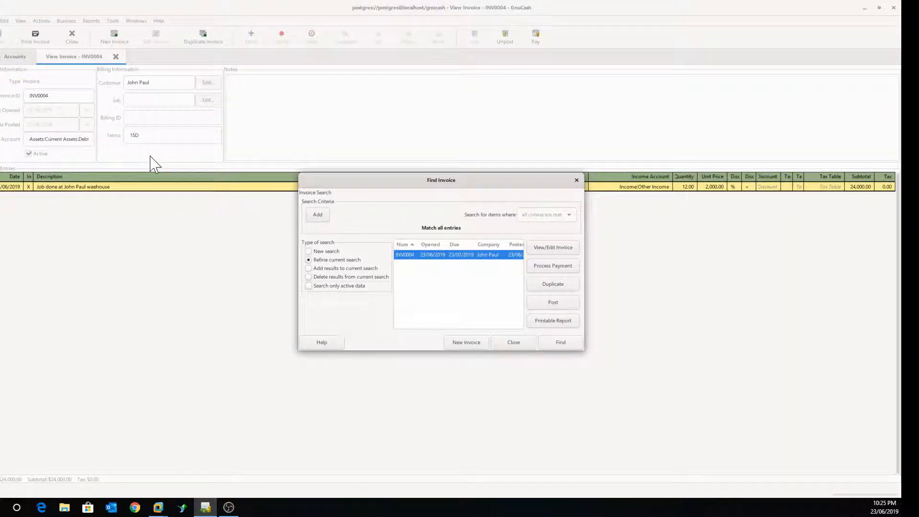
# Step: Dismiss the invoice search, view INV0004 as a printable invoice showing $24,000.00 due, then close it
pyautogui.press('Escape')
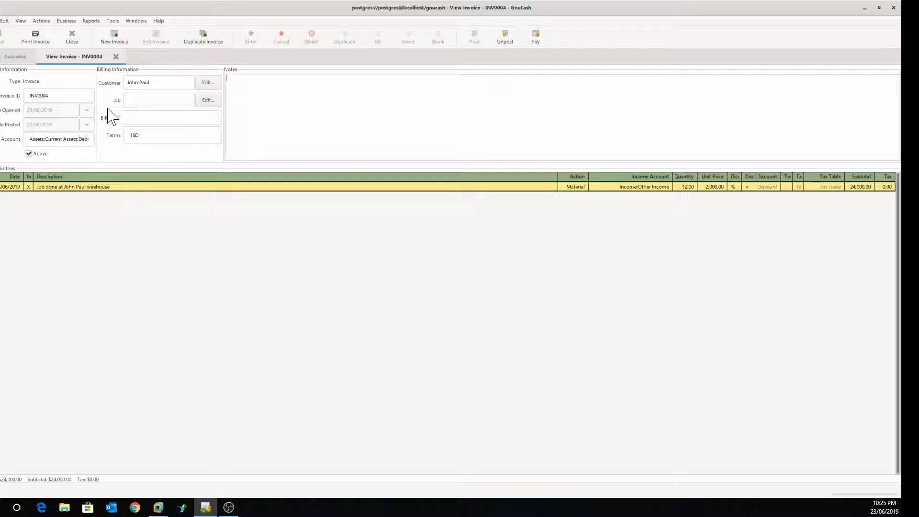
pyautogui.click(35, 39)
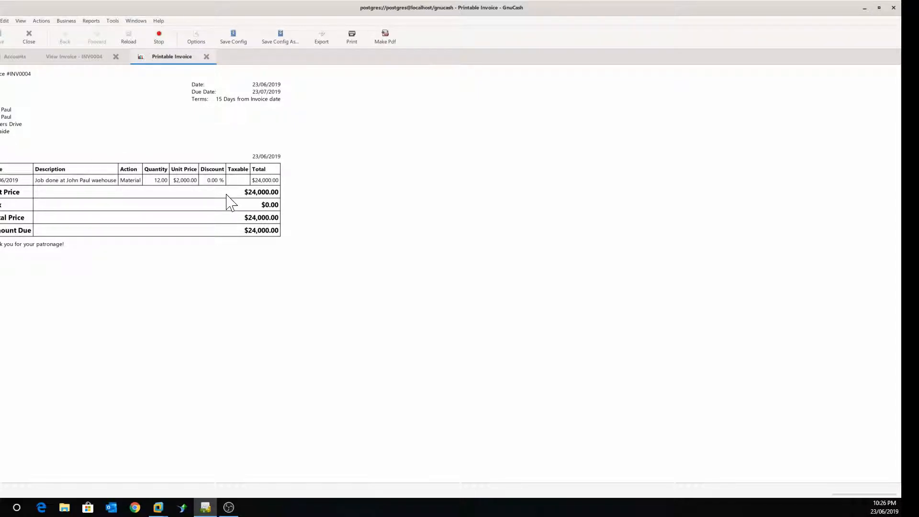
pyautogui.click(206, 56)
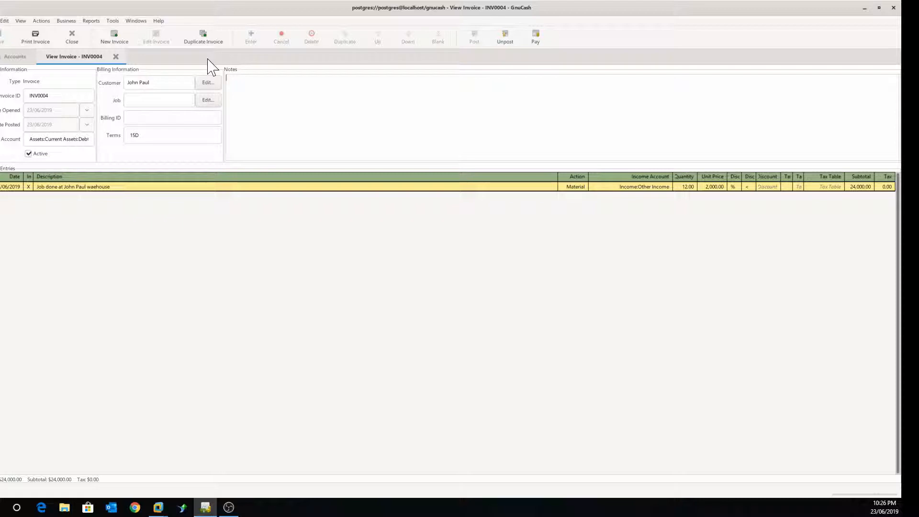